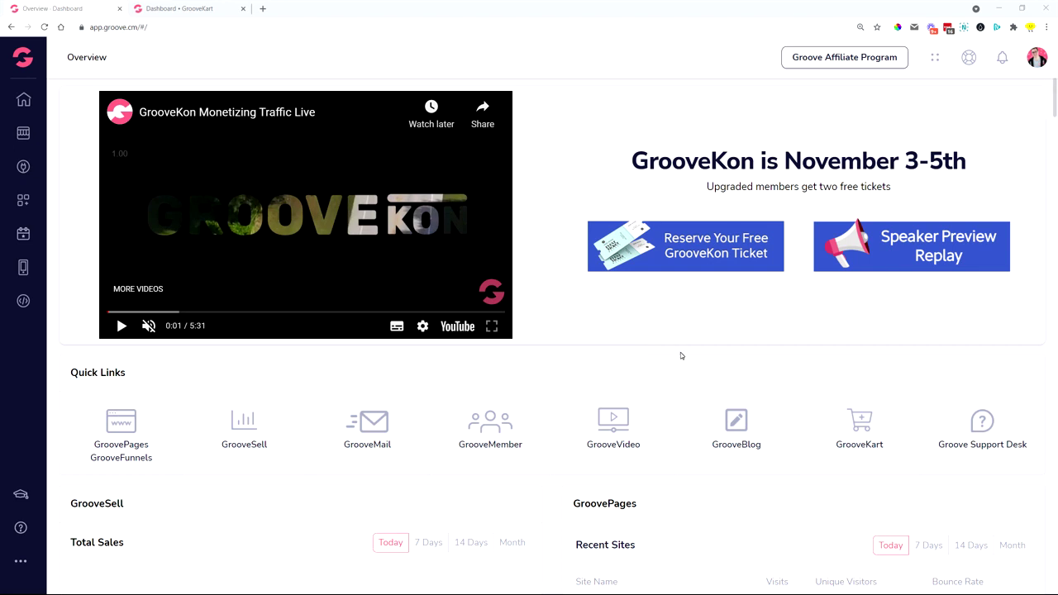
Step: Go to Settings > Domain in the GrooveKart store and highlight the Domain Settings heading
left_click(203, 7)
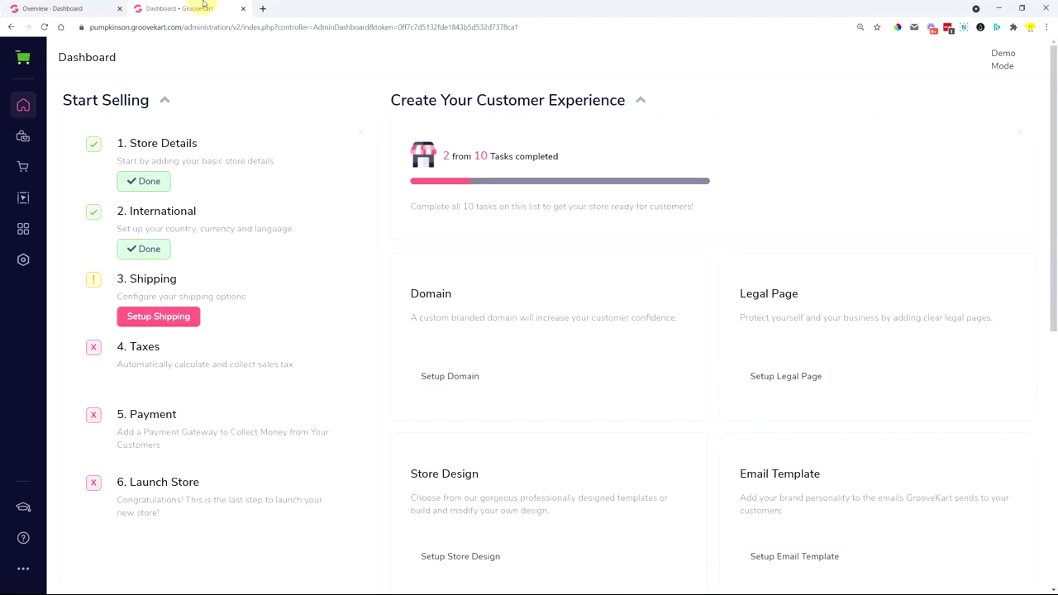
left_click(24, 263)
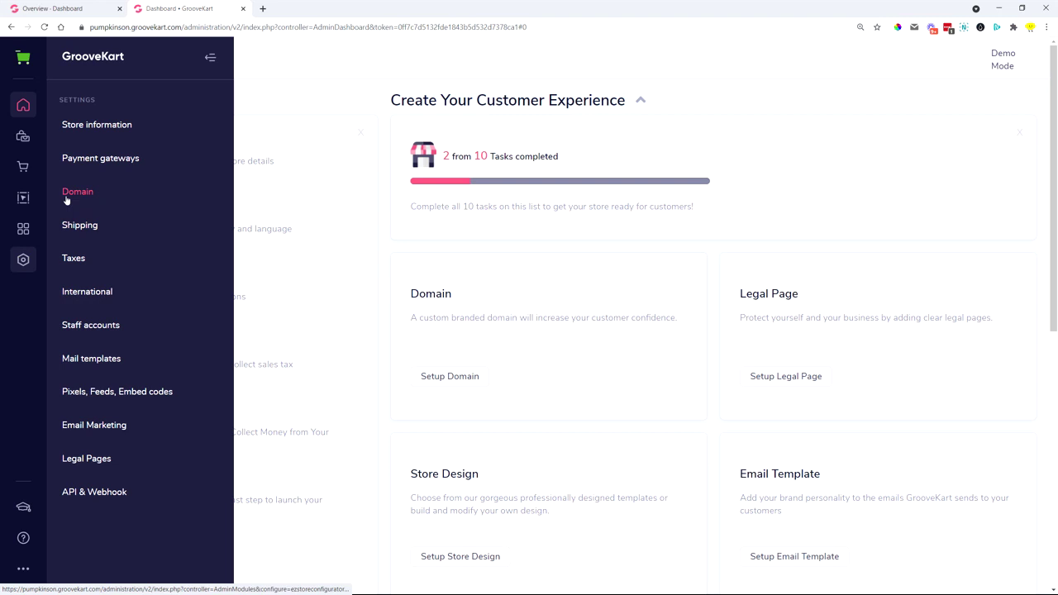
left_click(67, 197)
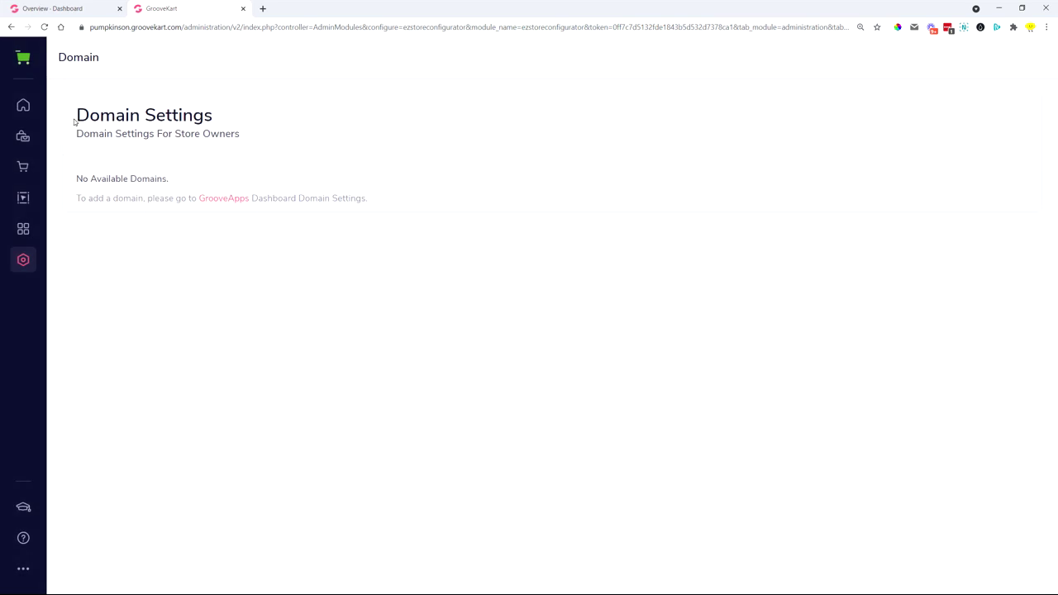
left_click_drag(75, 116, 256, 118)
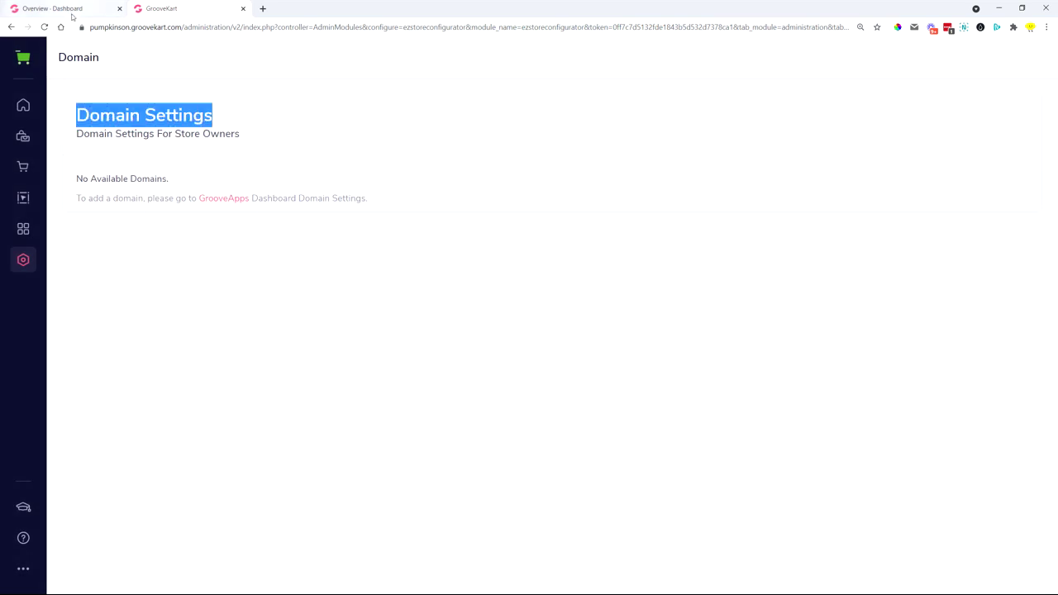
Step: Open My Account > Domains > Custom Domains > Manage and highlight grooveassist.com
left_click(71, 10)
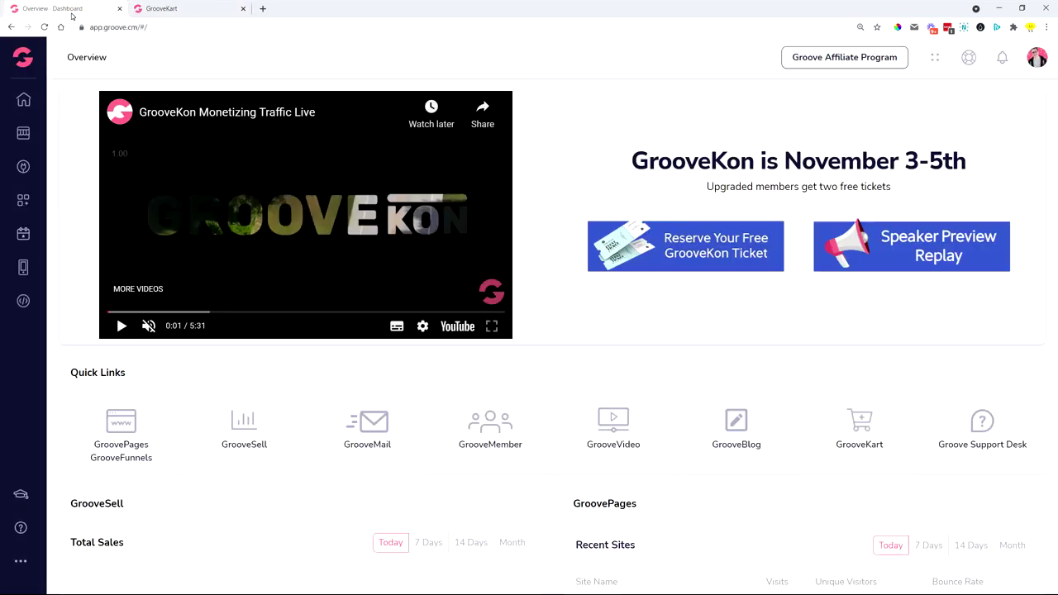
left_click(1037, 57)
left_click(930, 112)
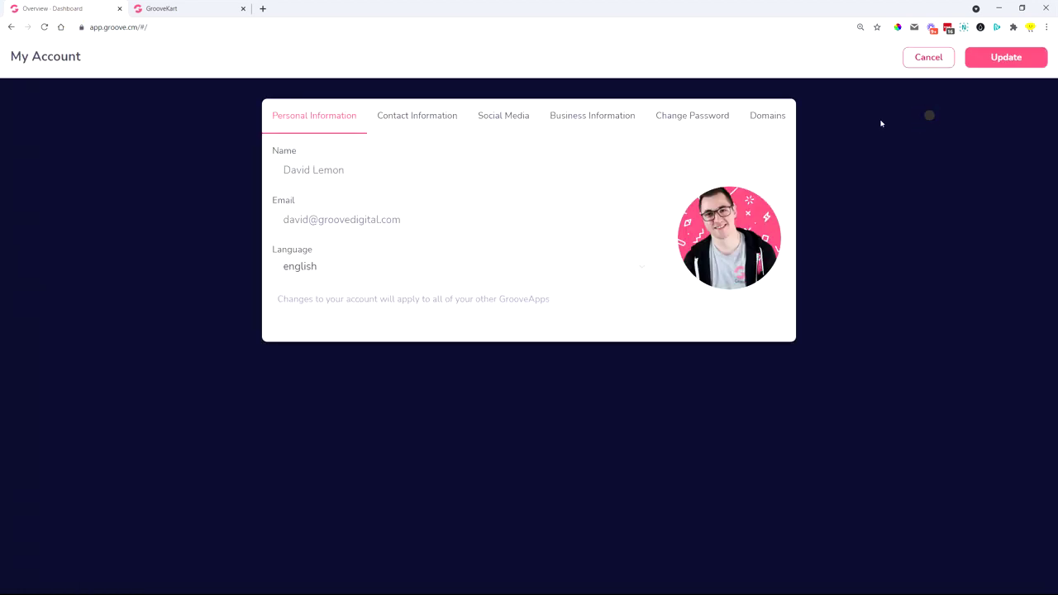
left_click(777, 117)
left_click(690, 182)
left_click(529, 299)
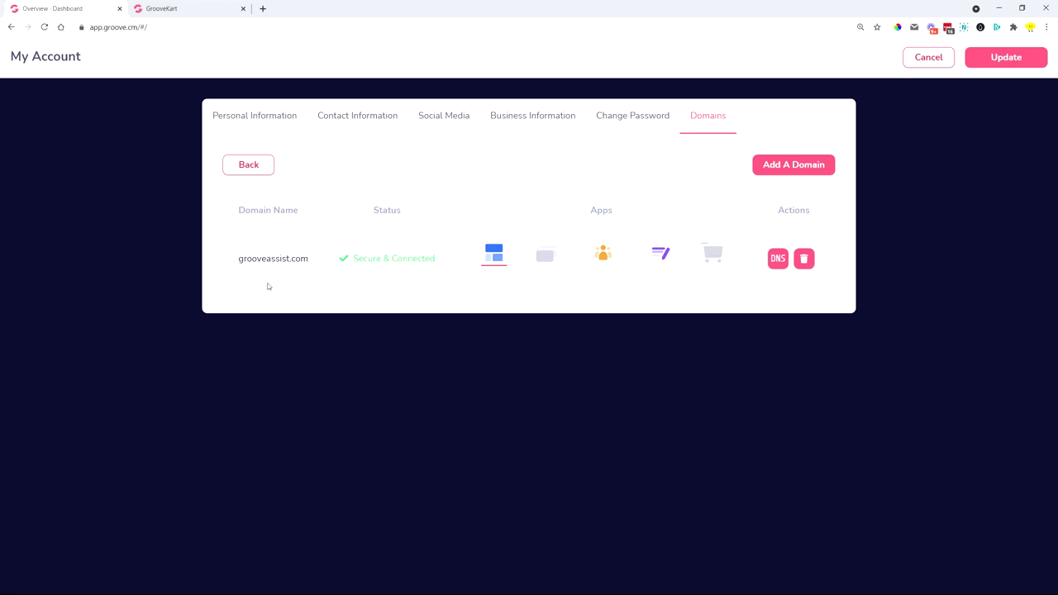
left_click_drag(238, 259, 308, 264)
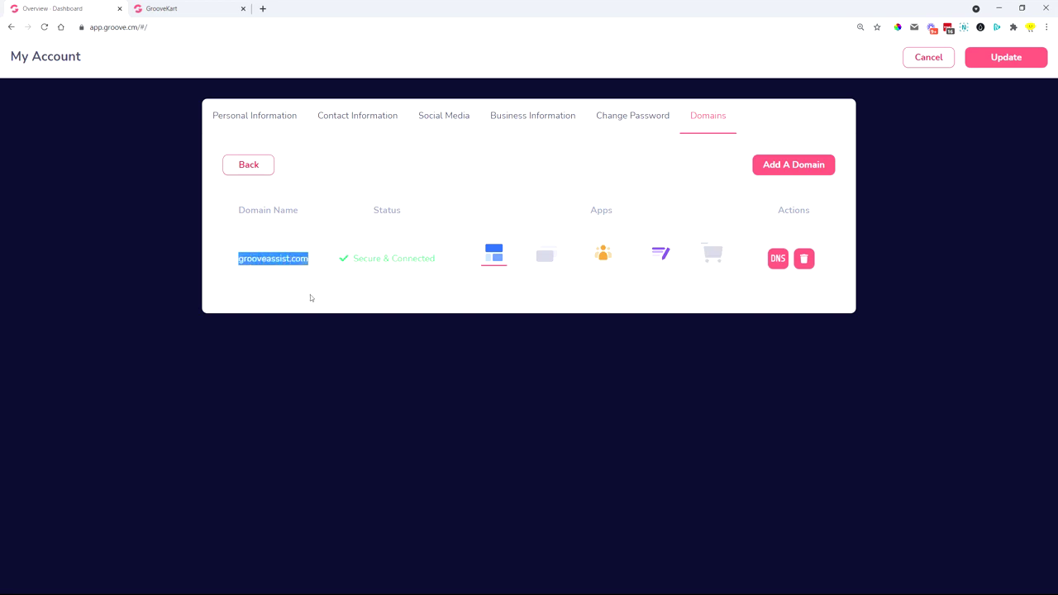
Step: Add the subdomain 'store' for GrooveKart under grooveassist.com, then return to the domain list
left_click(709, 261)
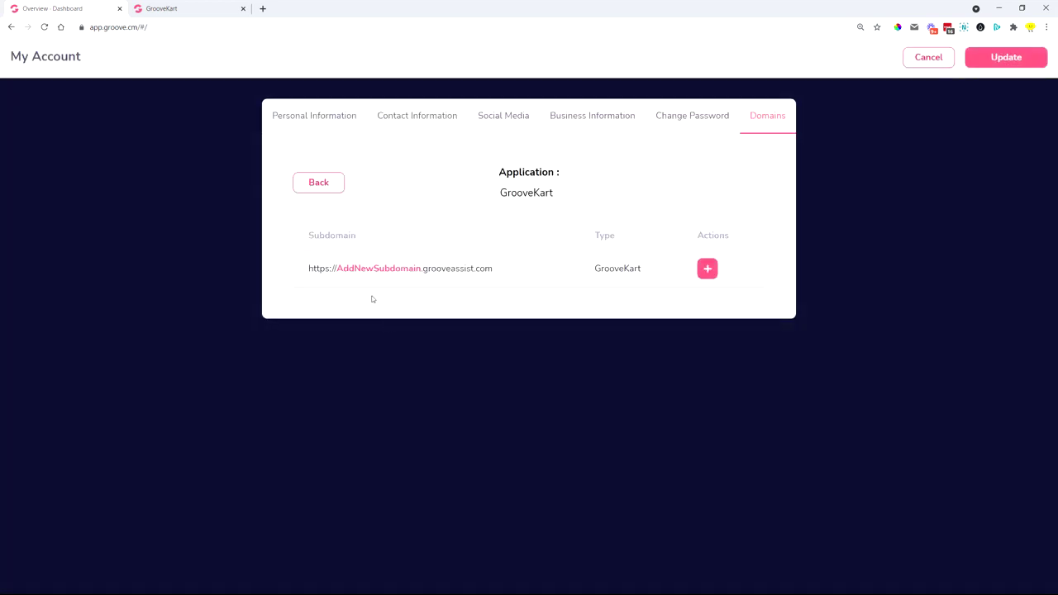
left_click(708, 268)
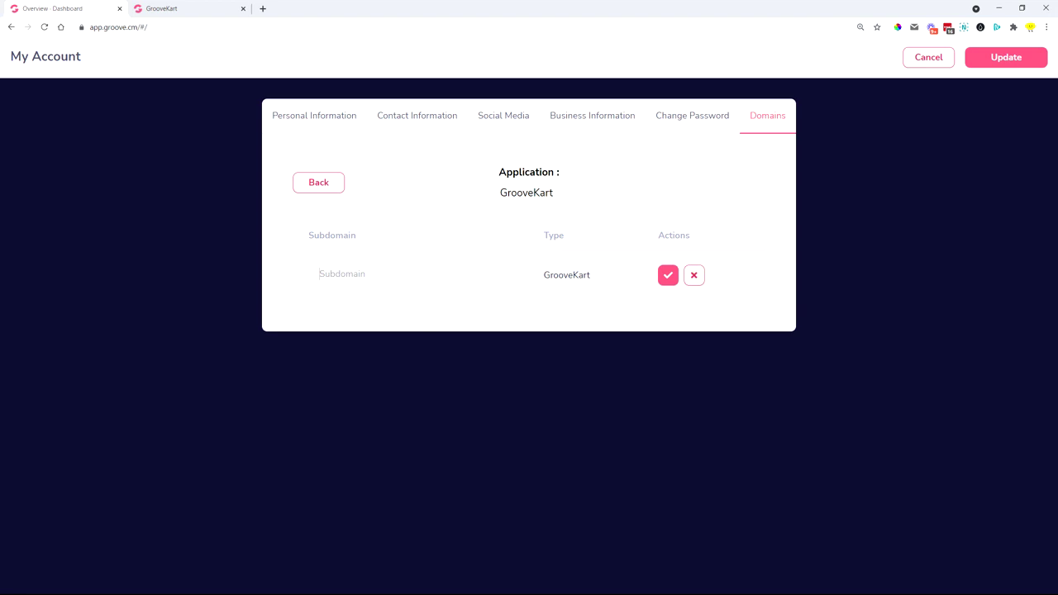
type("store")
left_click(669, 275)
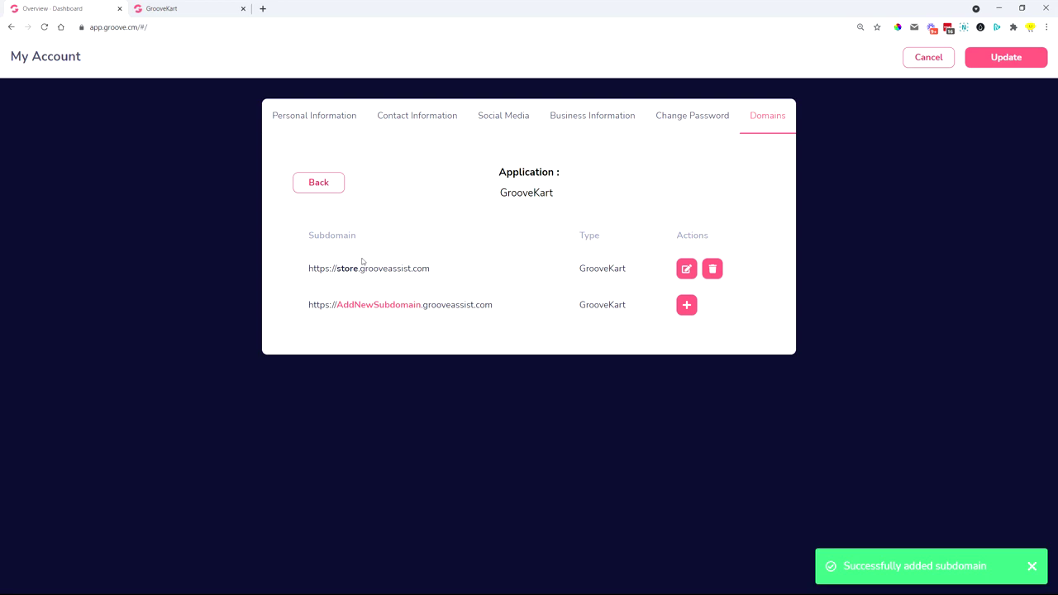
left_click_drag(336, 269, 449, 272)
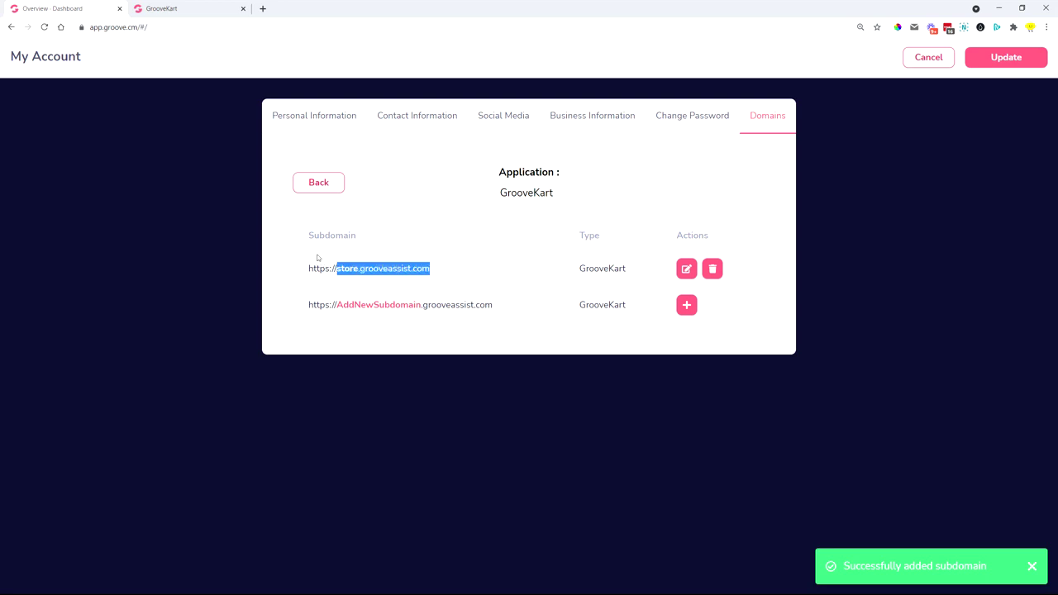
left_click(329, 182)
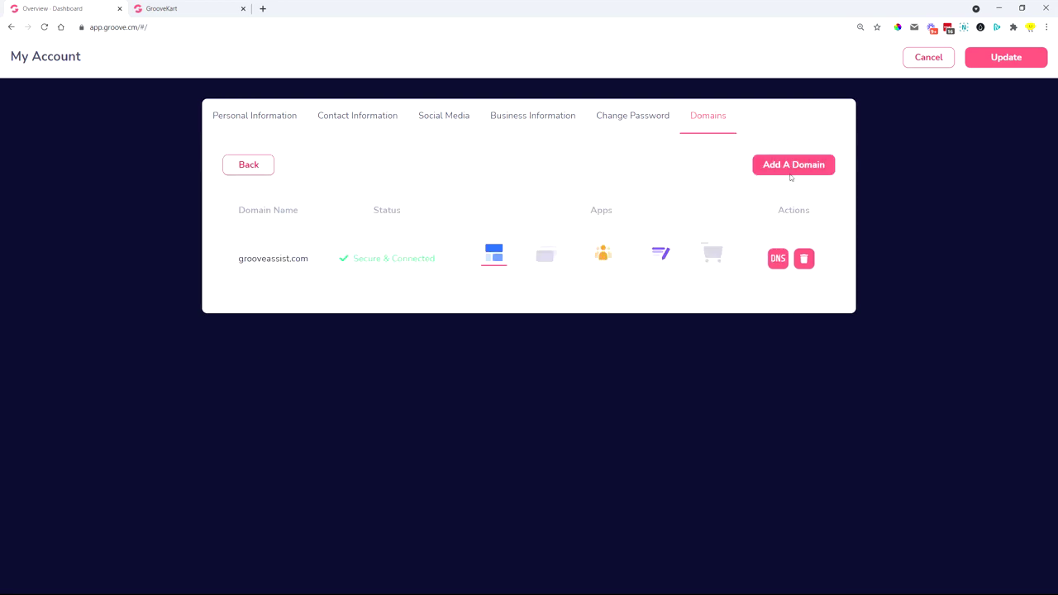
Step: Save the Groove account settings and reload GrooveKart's Domain Settings to pick up the new subdomain
left_click(984, 65)
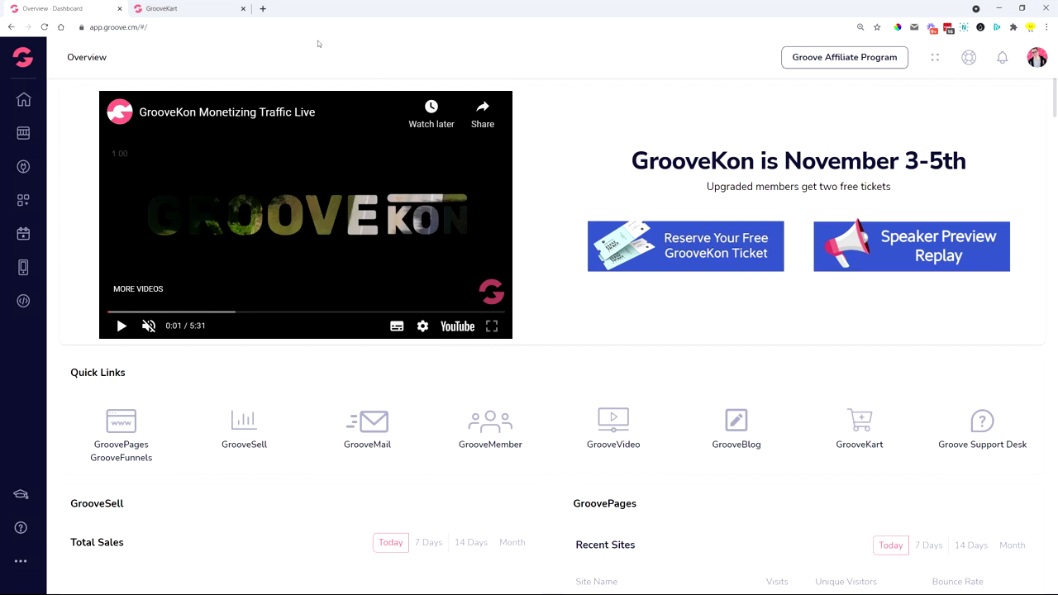
left_click(198, 11)
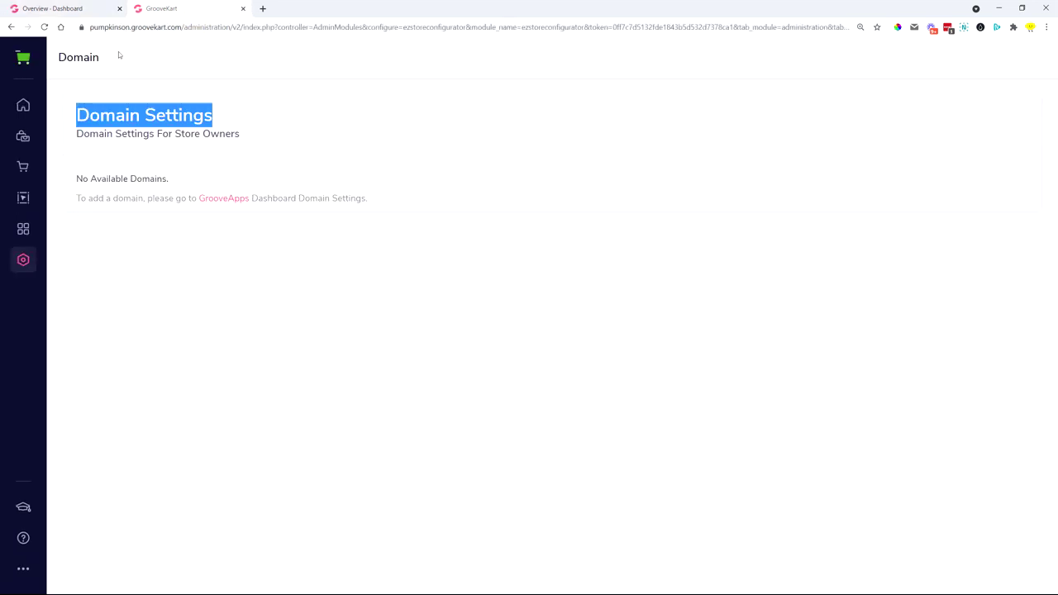
left_click(45, 28)
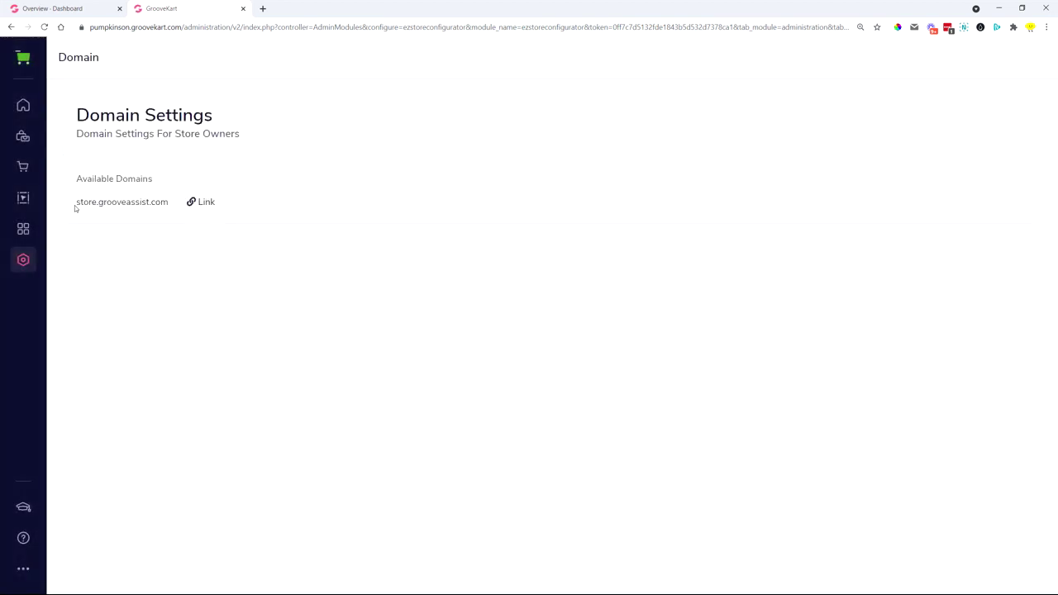
Step: Attach store.grooveassist.com to the store and confirm the 'Sub-domain is attached to store.' message
left_click_drag(74, 208, 176, 203)
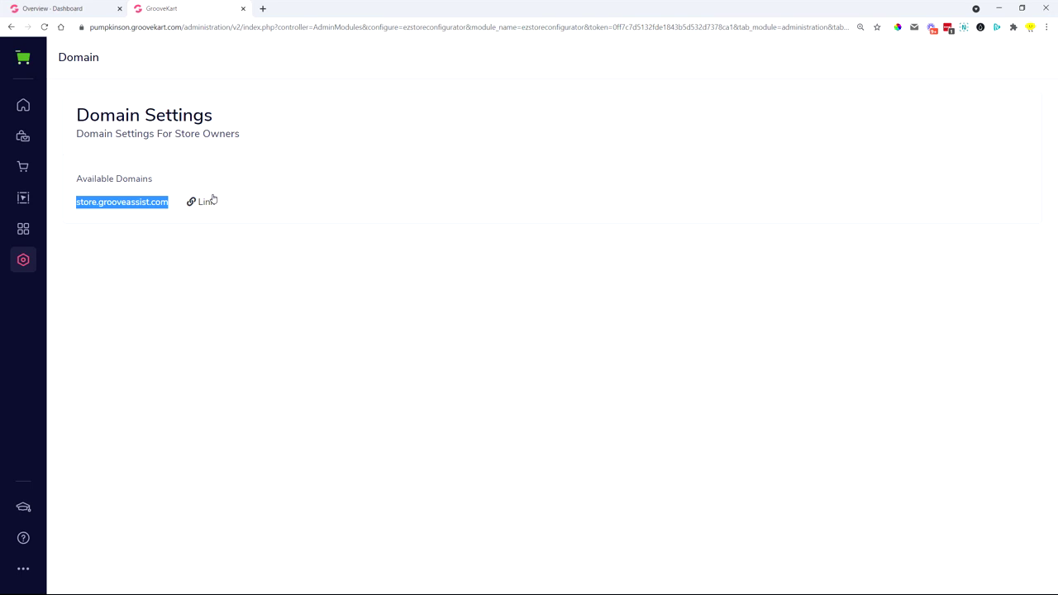
left_click(199, 203)
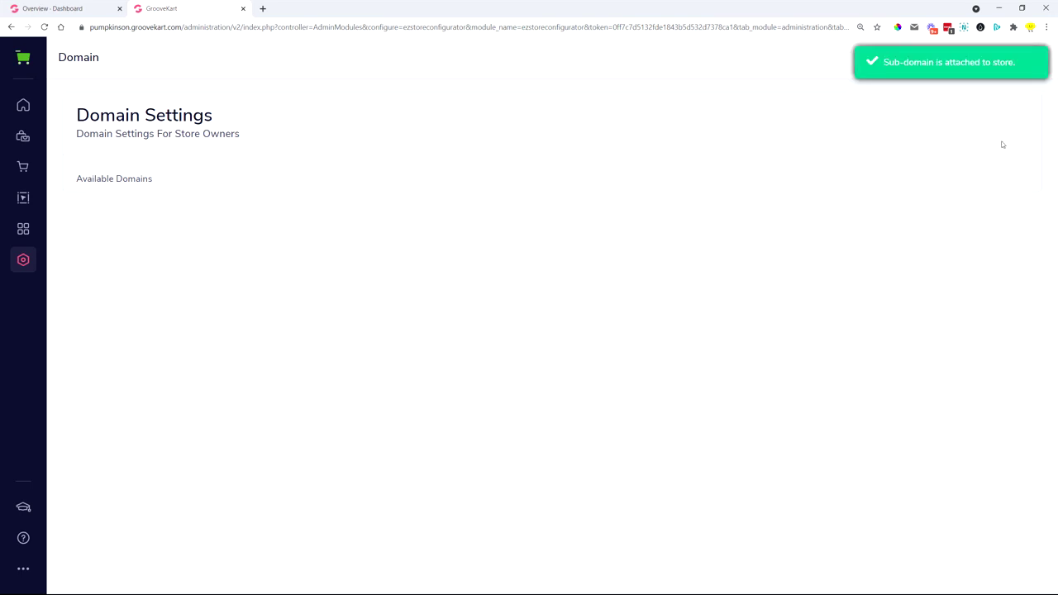
left_click_drag(883, 63, 1014, 64)
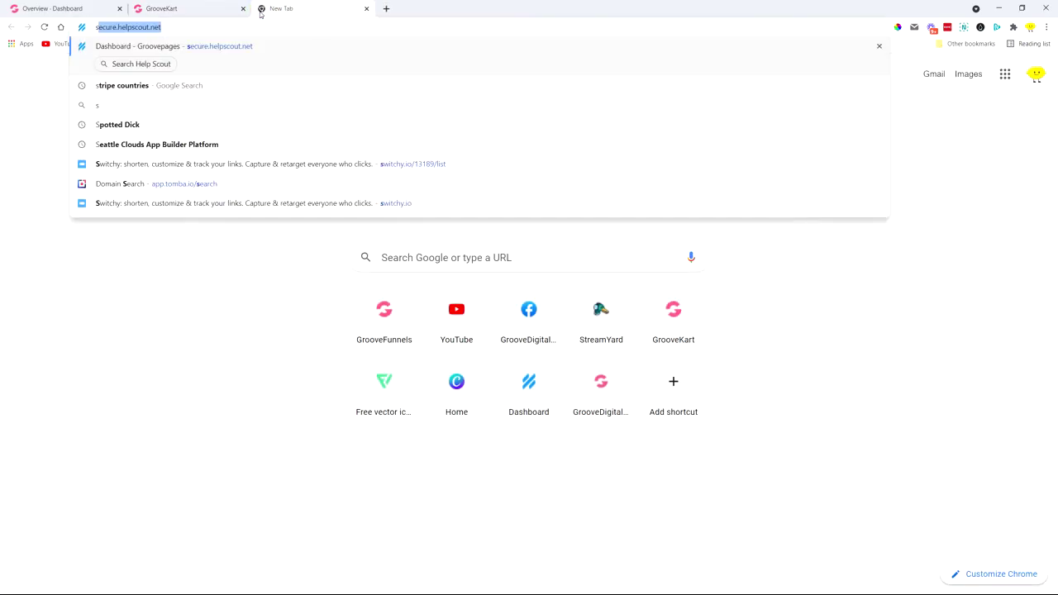
Step: Load store.grooveassist.com in the new tab, then go back to the Groove overview dashboard
type("tore.gr")
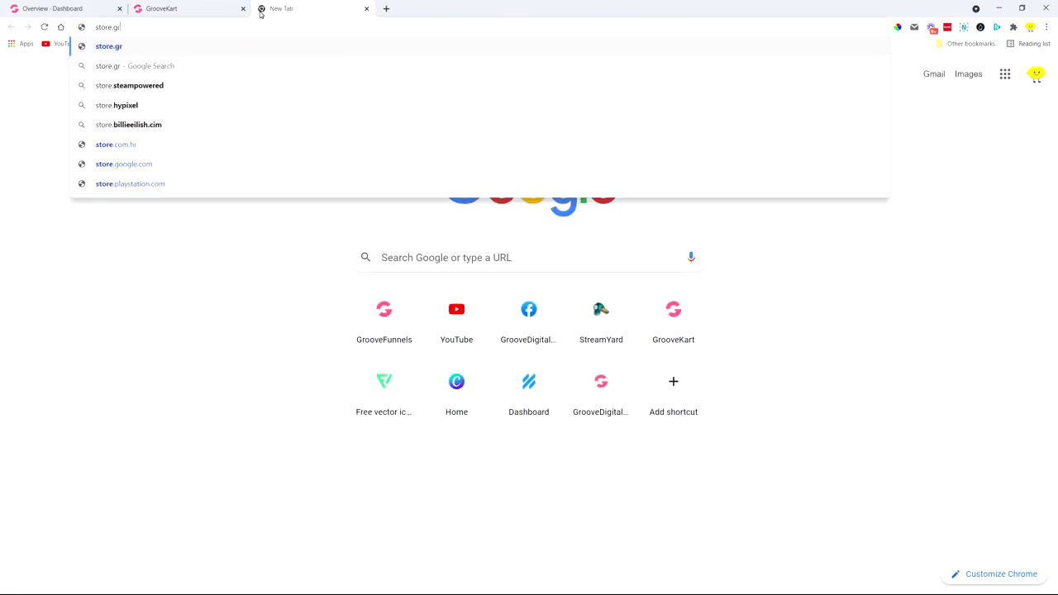
type("ooveassist.")
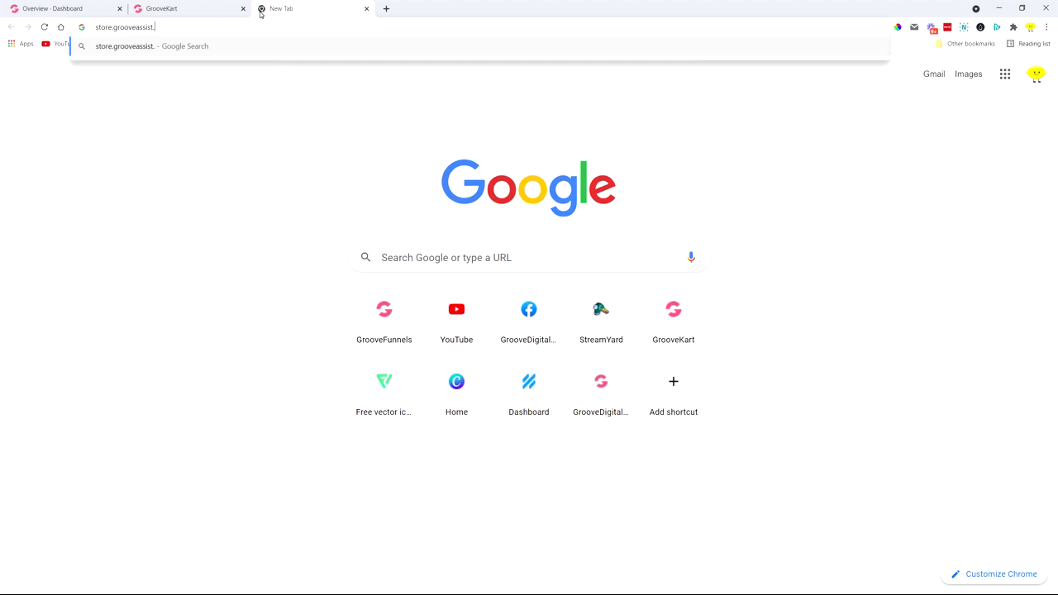
type("com")
key("Return")
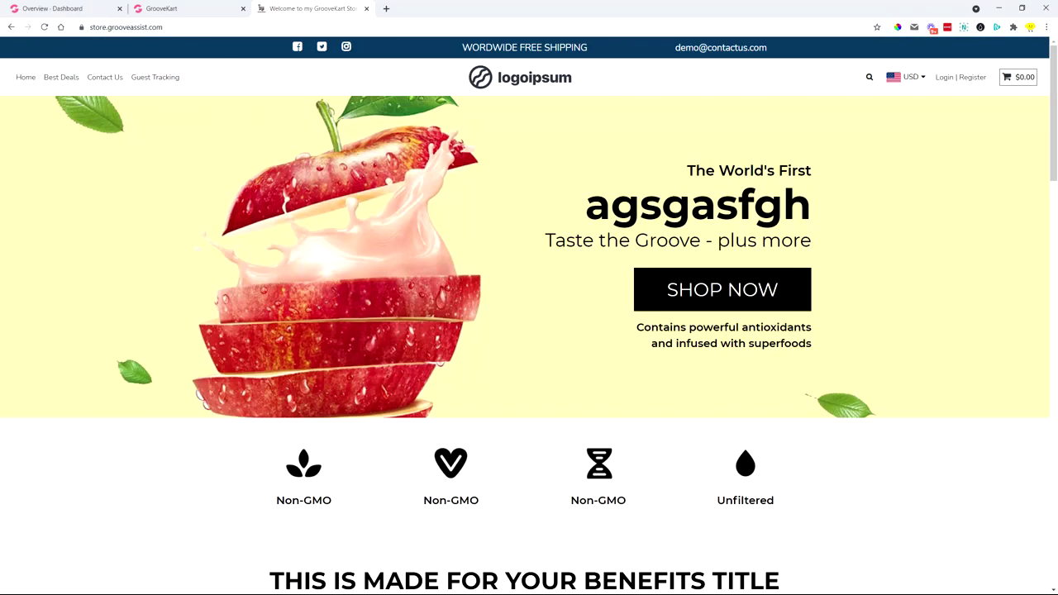
left_click(174, 9)
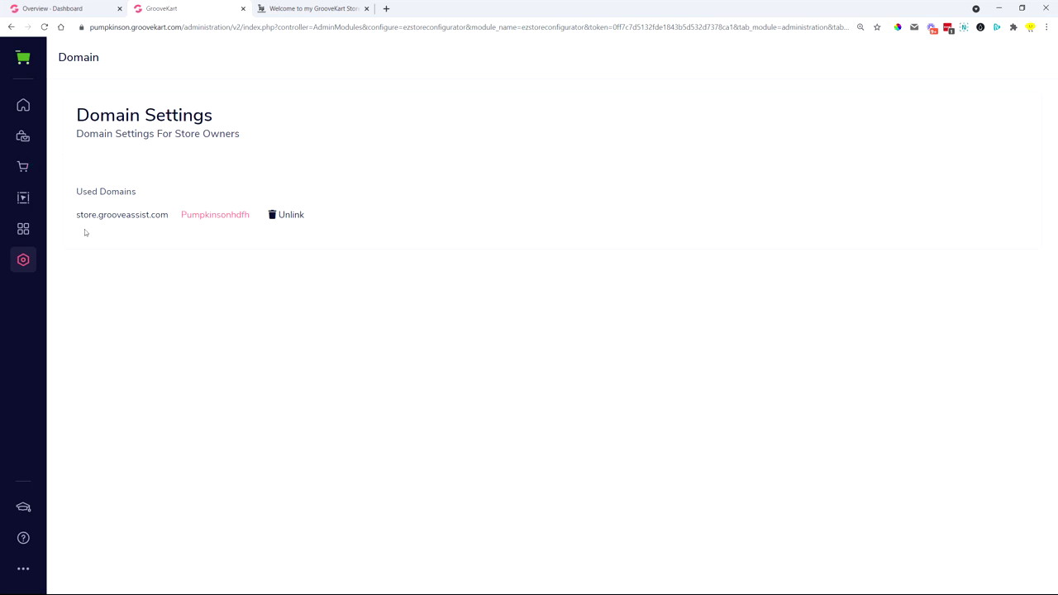
left_click(73, 8)
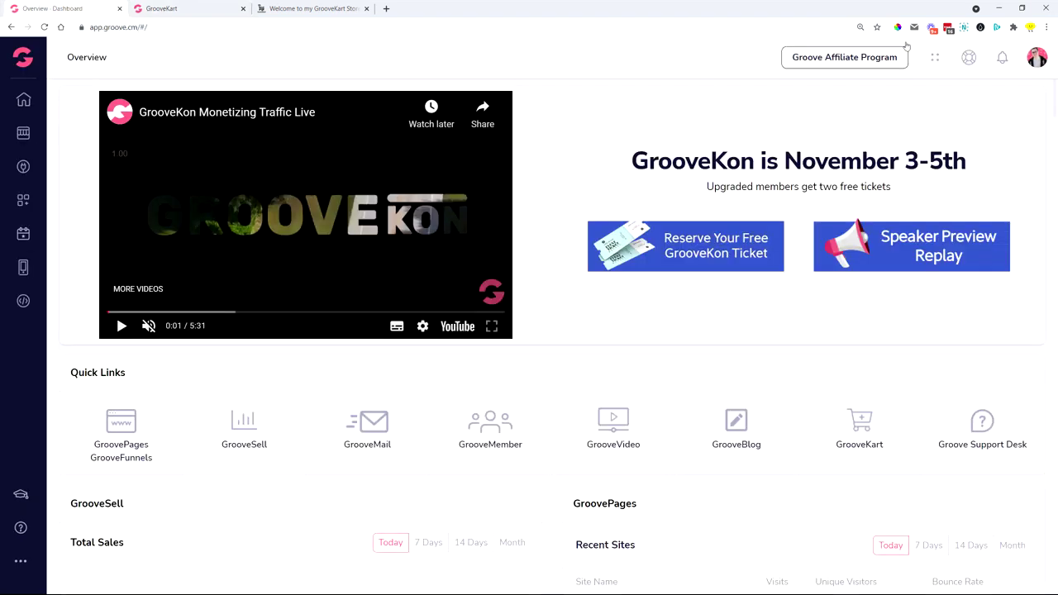
Step: Open the grooveassist.com DNS records, review the SRV entry, and start a new record's Type list
left_click(1043, 60)
left_click(916, 112)
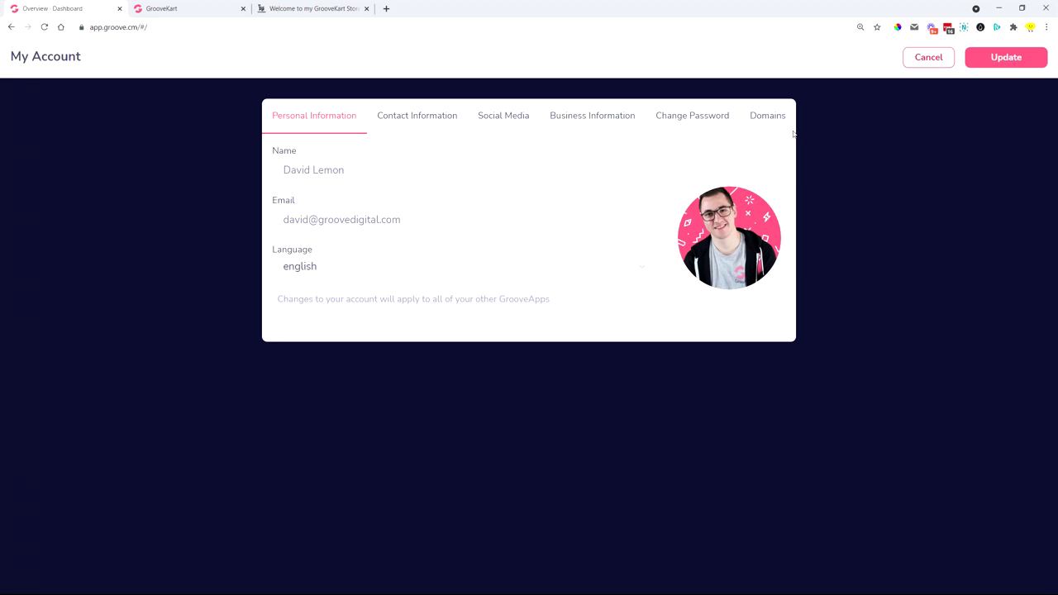
left_click(782, 118)
left_click(539, 298)
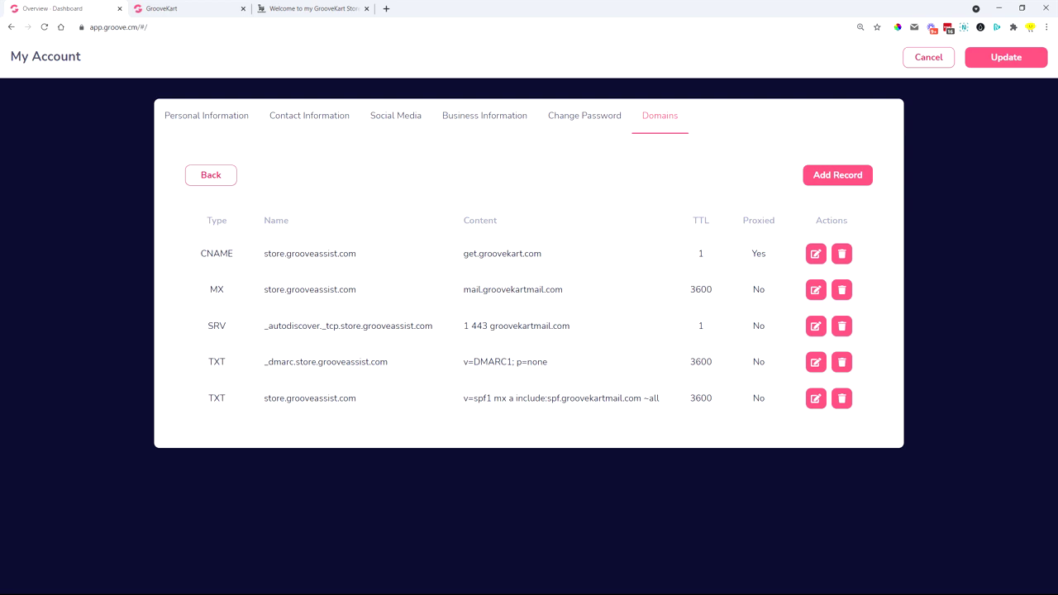
double_click(215, 326)
left_click_drag(462, 325, 582, 330)
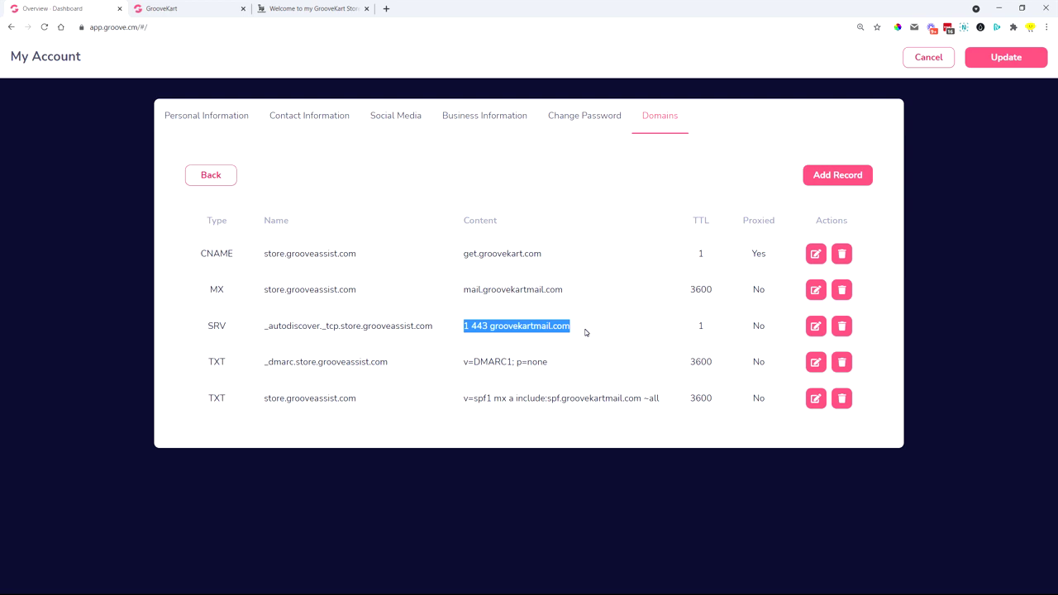
left_click(830, 180)
left_click(261, 227)
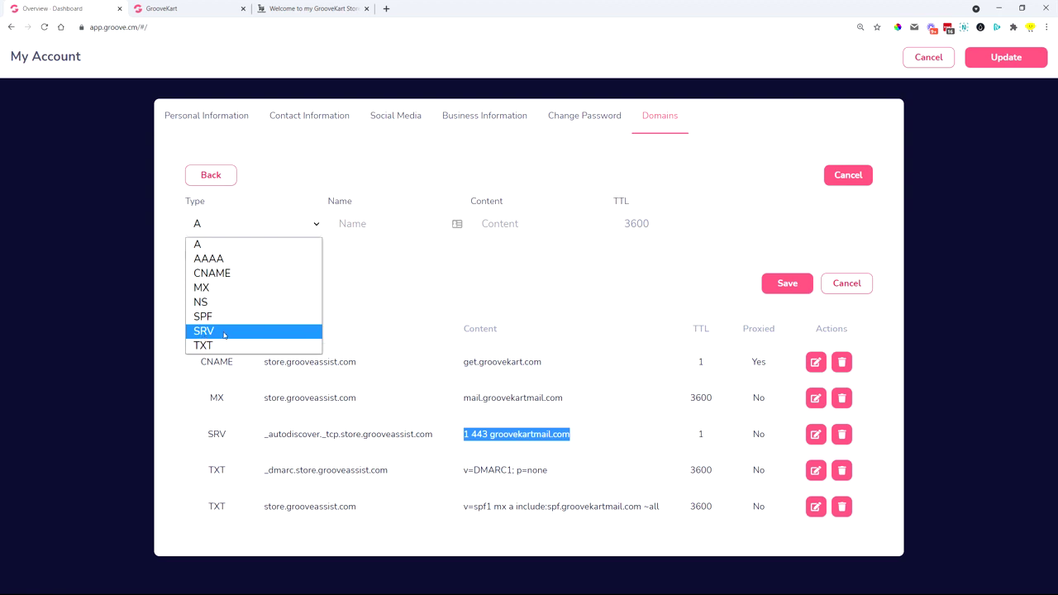
Step: Close the record Type list without changes and return to the connected domains list
left_click(380, 288)
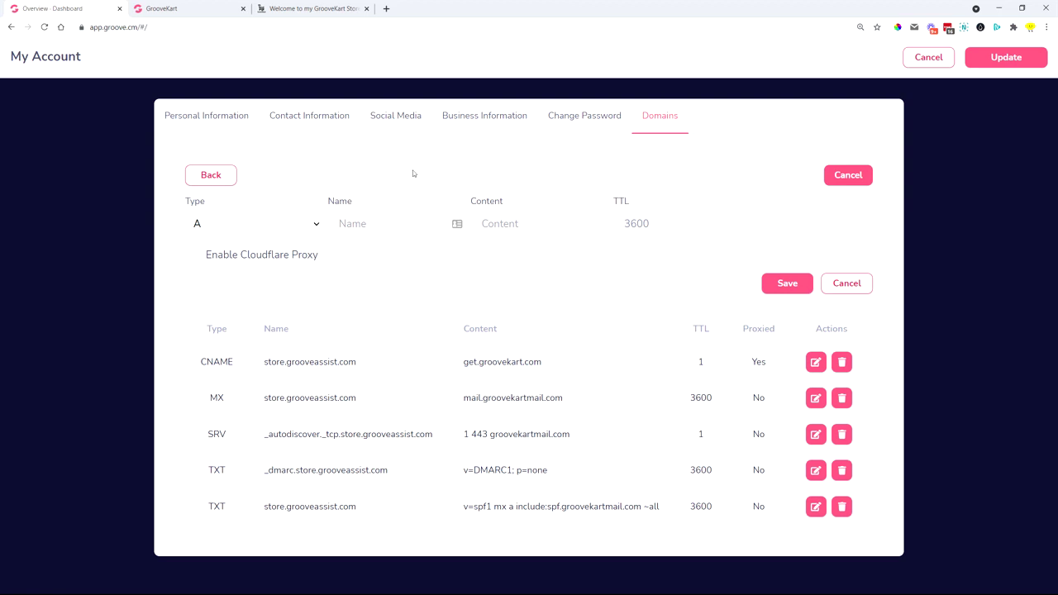
left_click(203, 14)
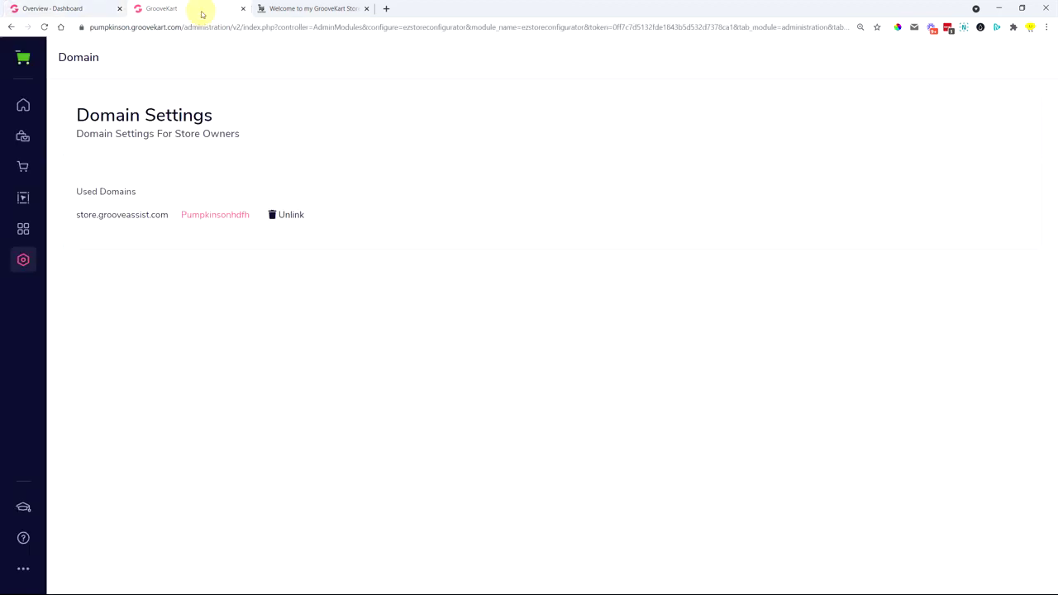
left_click(113, 4)
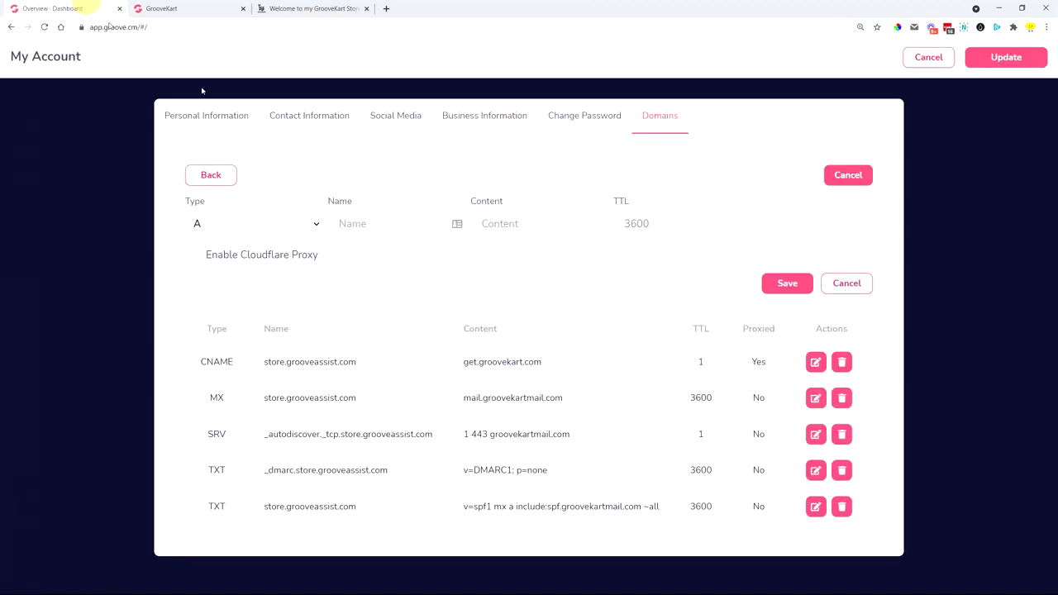
left_click(225, 181)
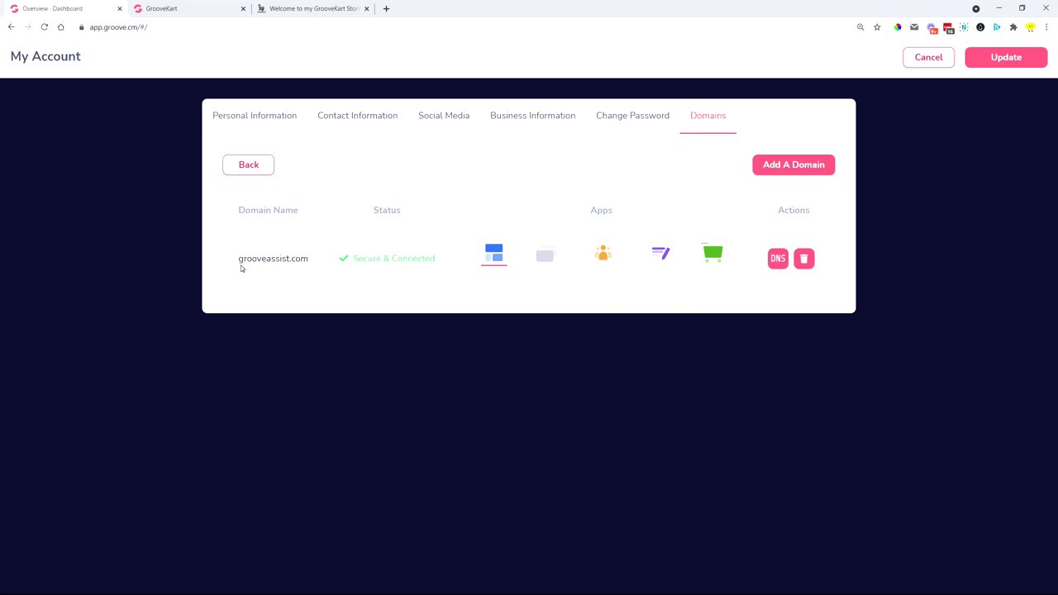
left_click_drag(240, 260, 314, 257)
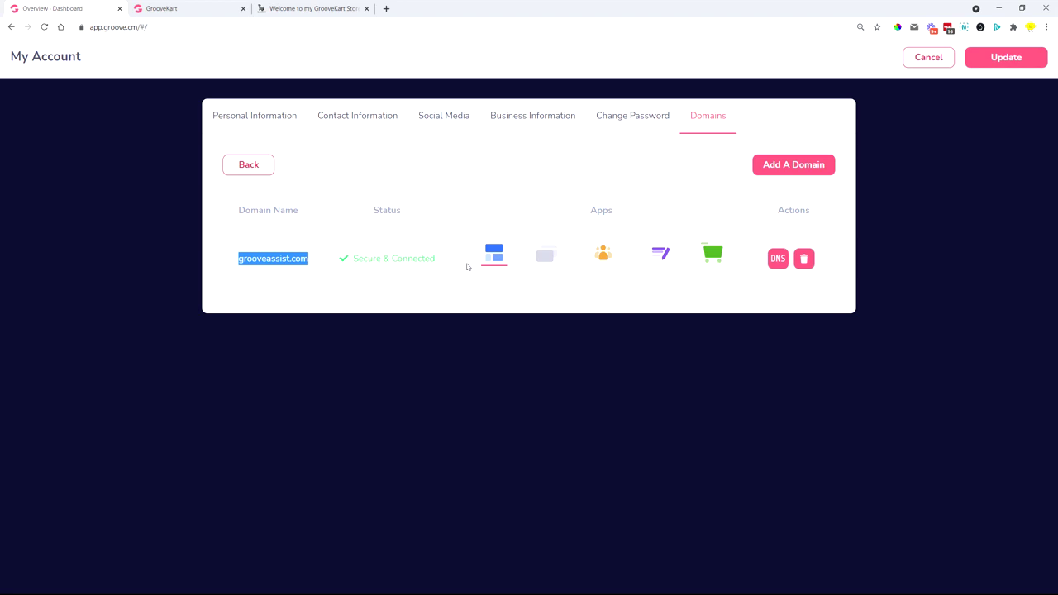
left_click(683, 300)
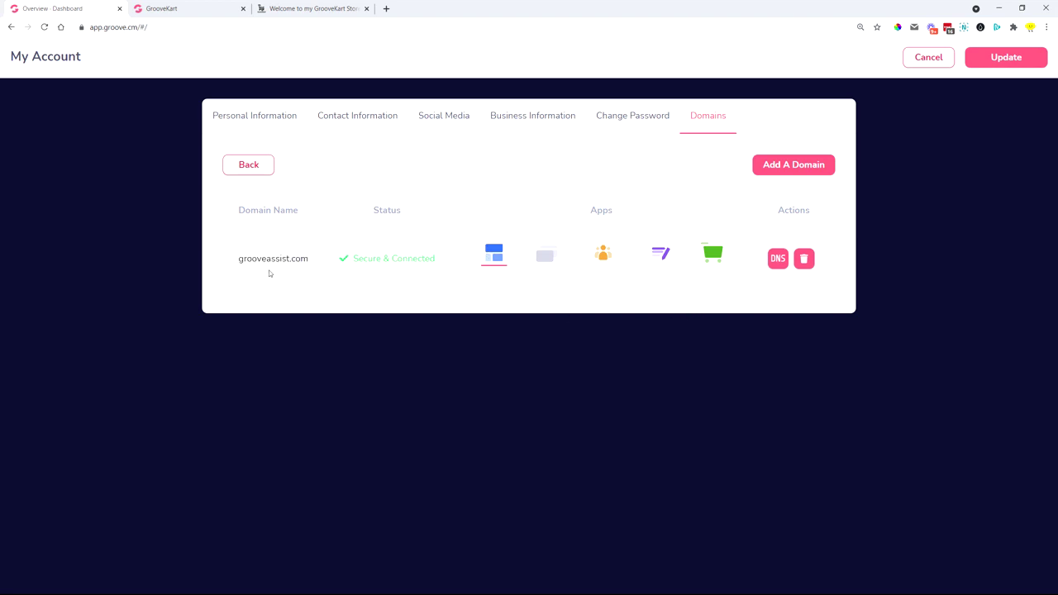